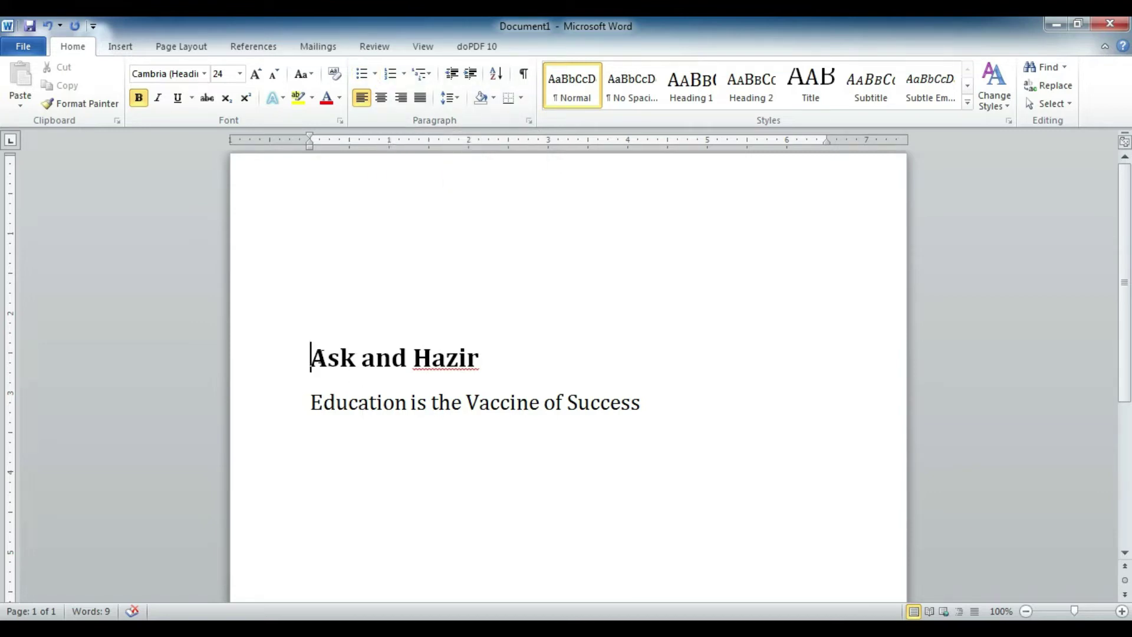
Give the 'Ask and Hazir' heading a checkmark bullet, then preview the numbering formats
drag(312, 356, 488, 366)
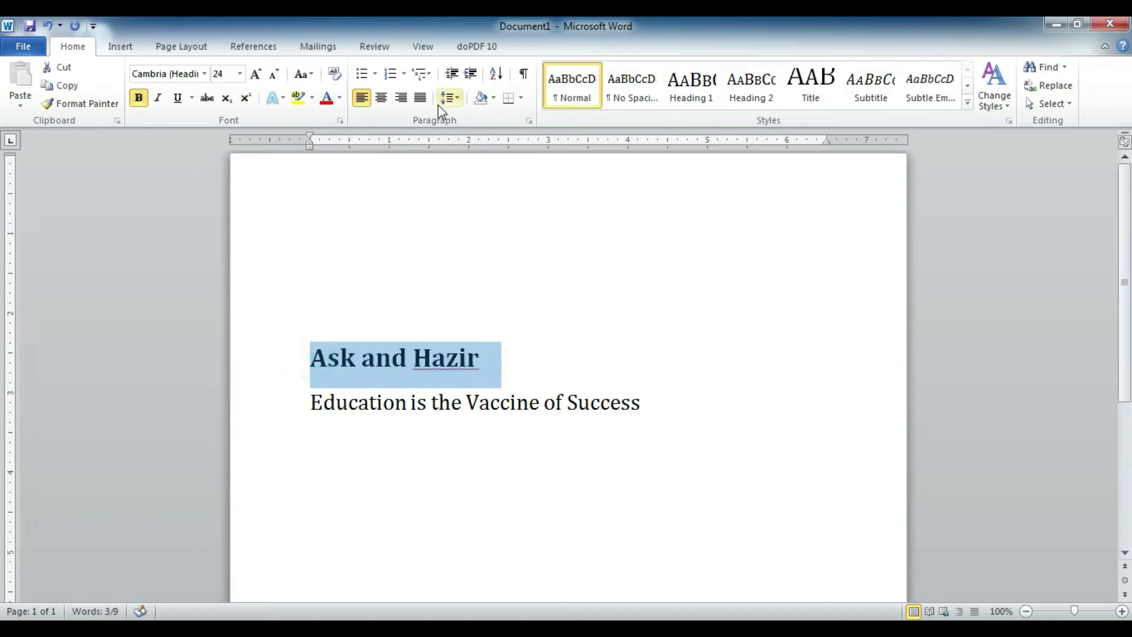
click(374, 75)
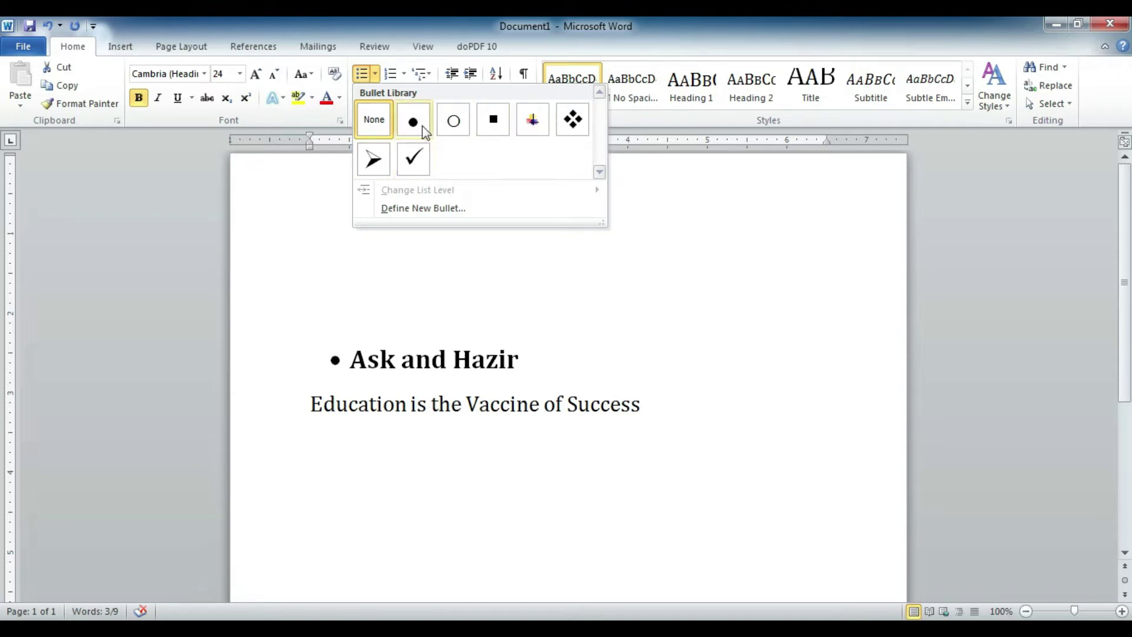
click(418, 161)
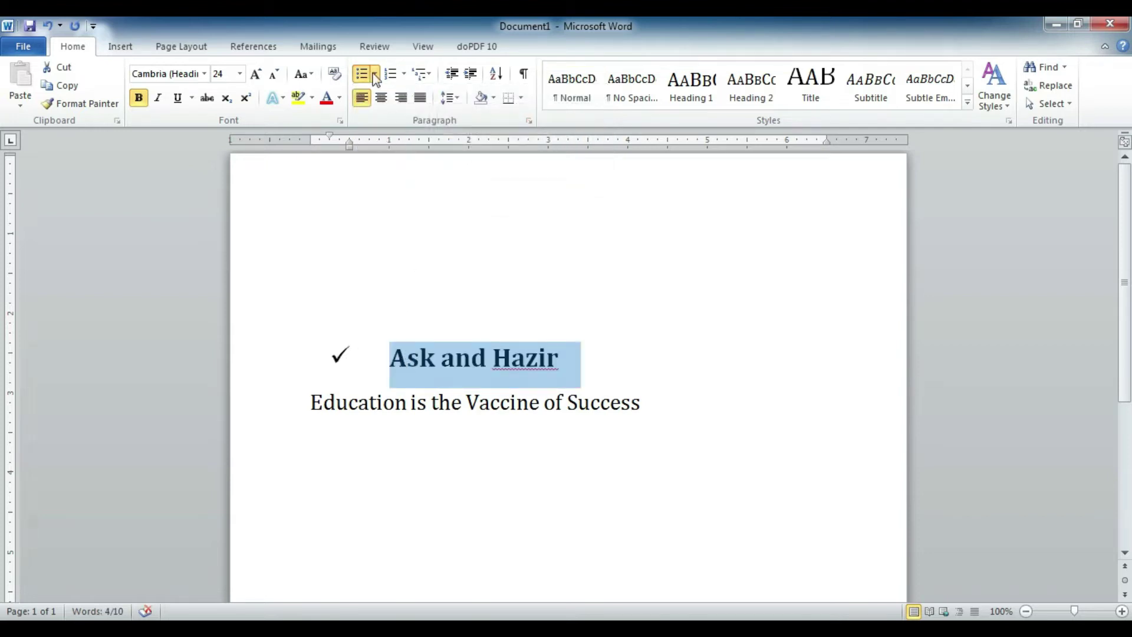
click(378, 372)
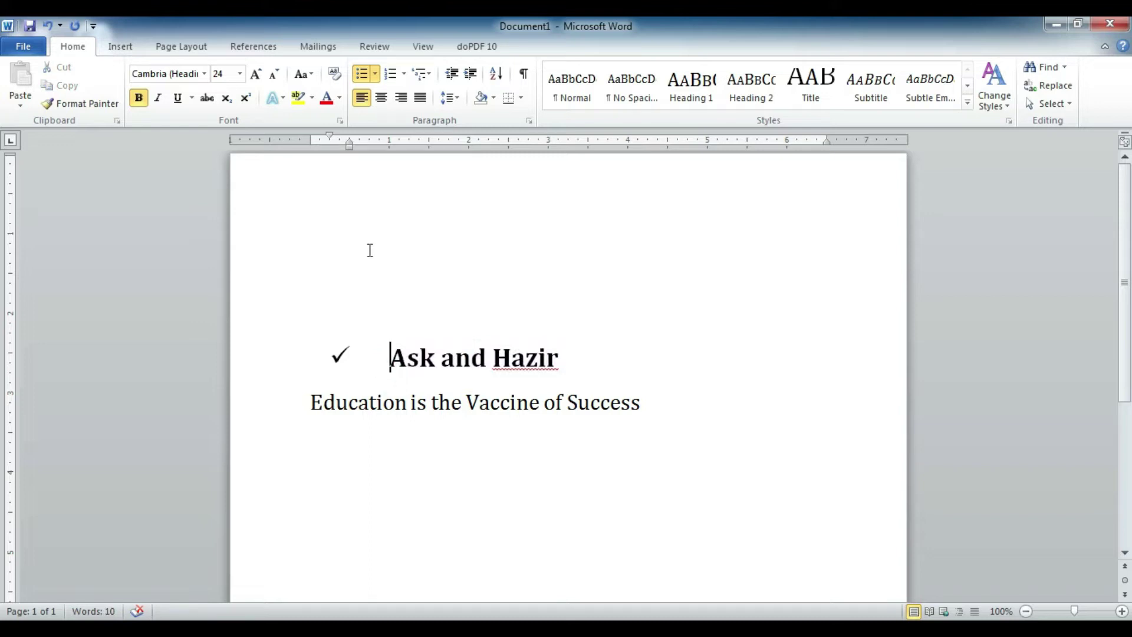
click(405, 72)
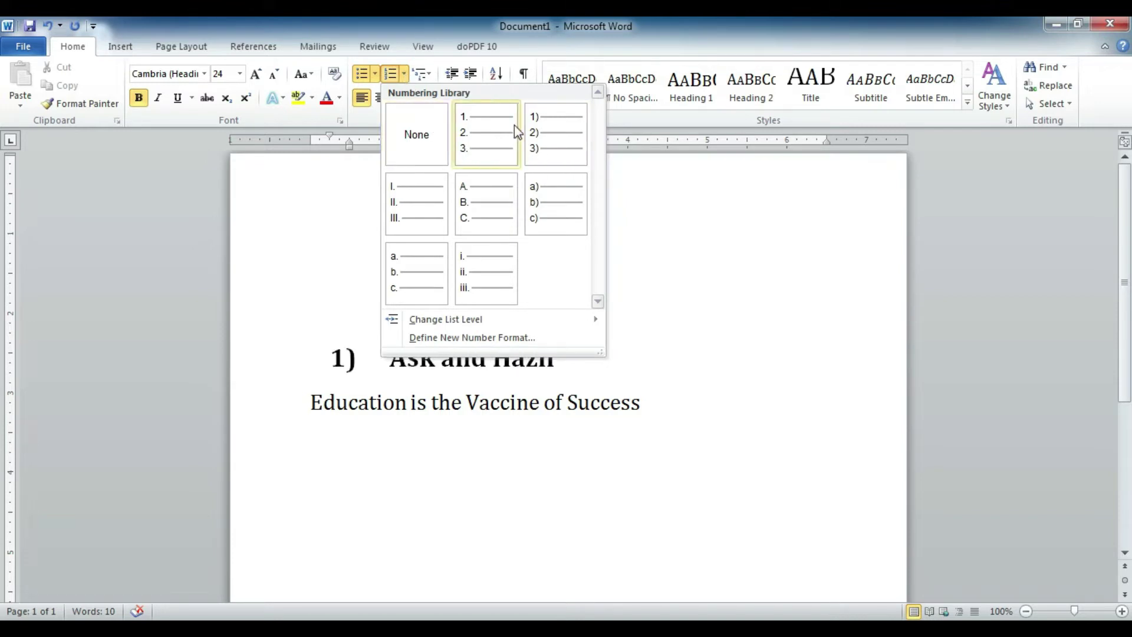
Try then remove A. numbering on the heading, and browse the Multilevel List gallery without choosing
click(496, 217)
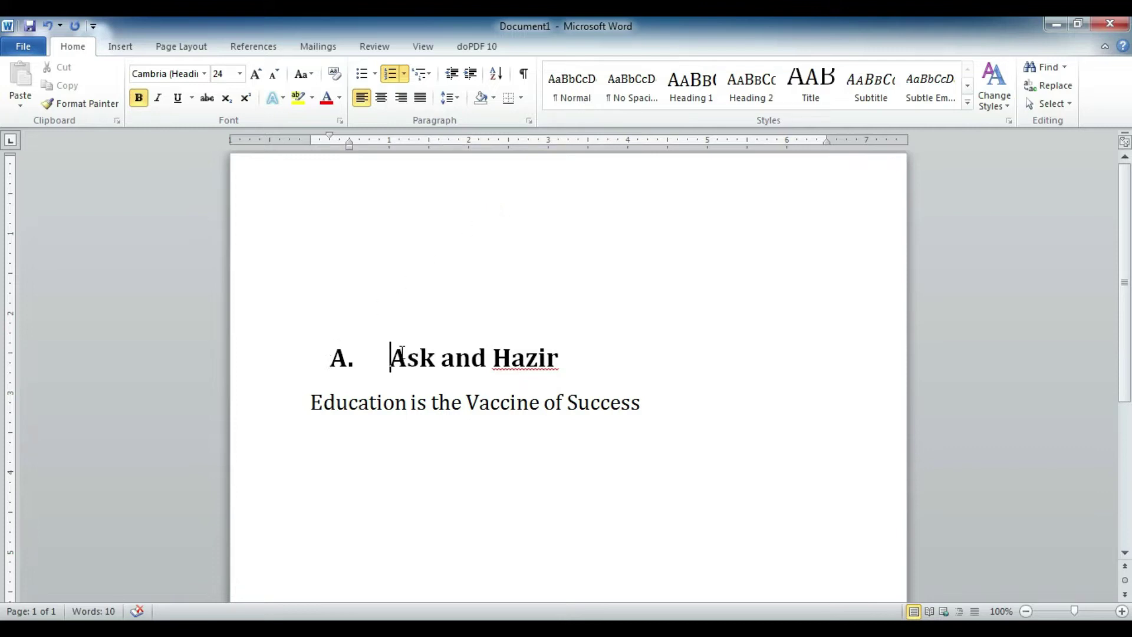
key(BackSpace)
key(BackSpace)
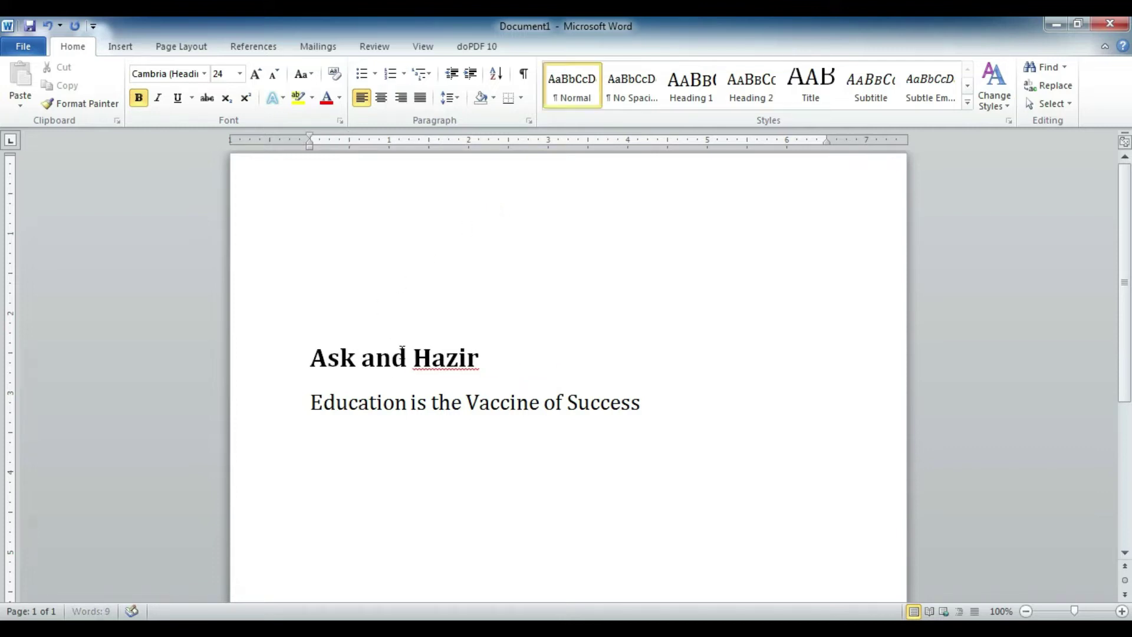
click(430, 75)
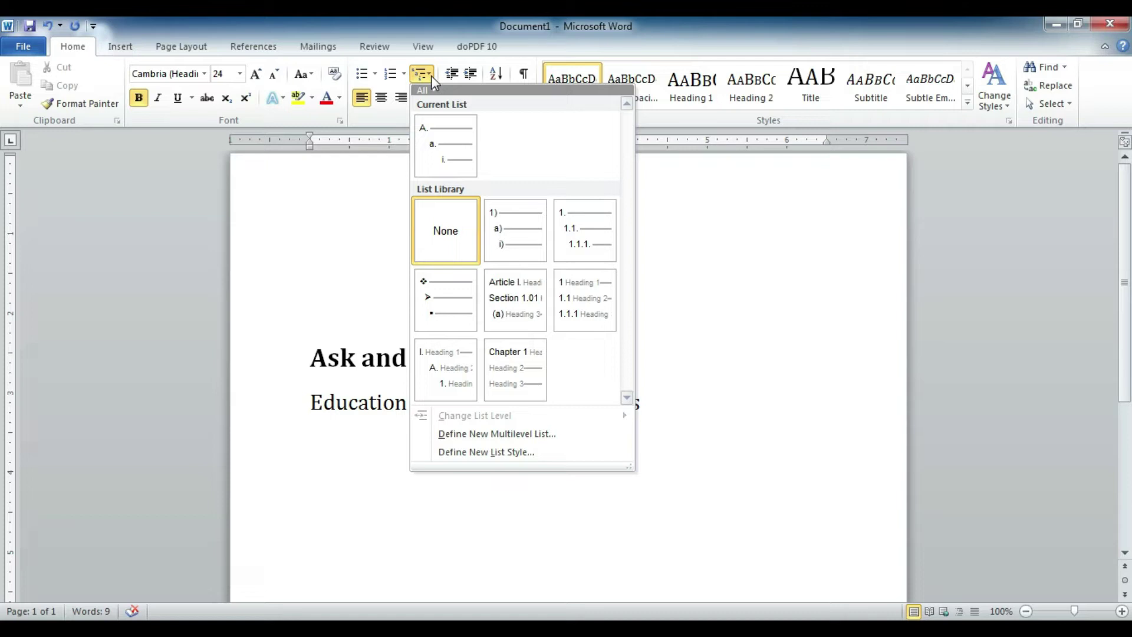
click(430, 75)
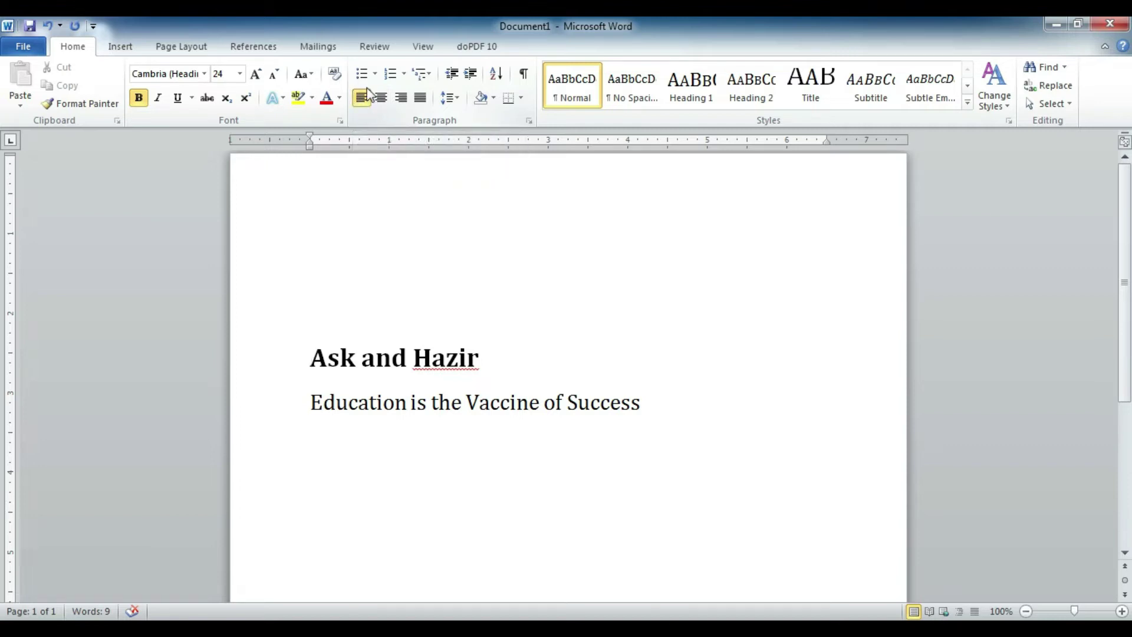
click(313, 340)
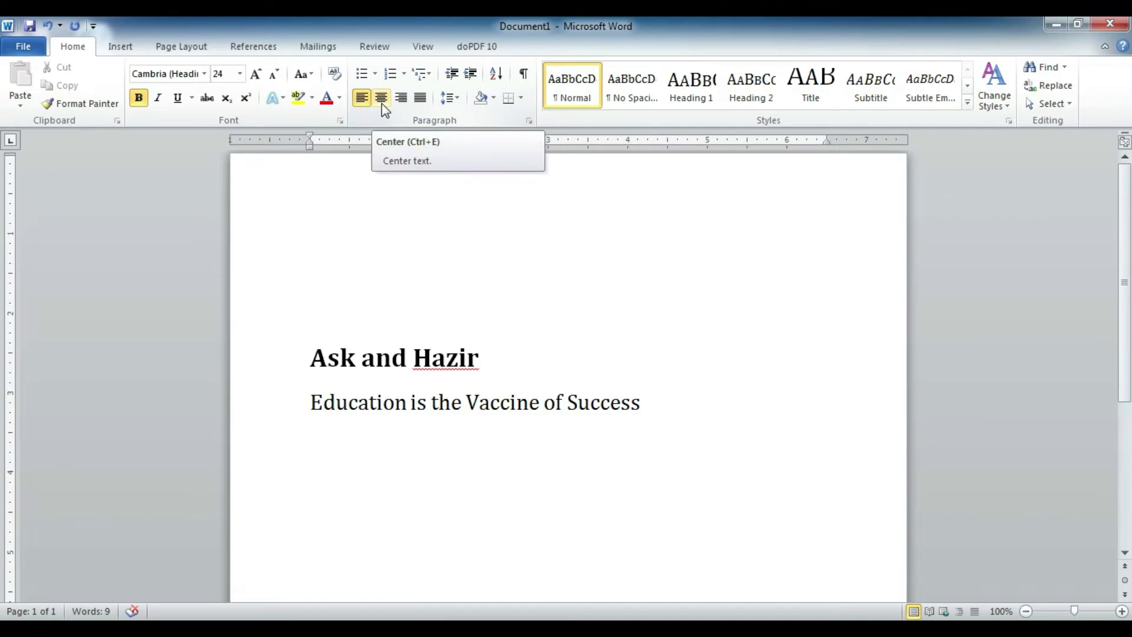
key(ctrl+a)
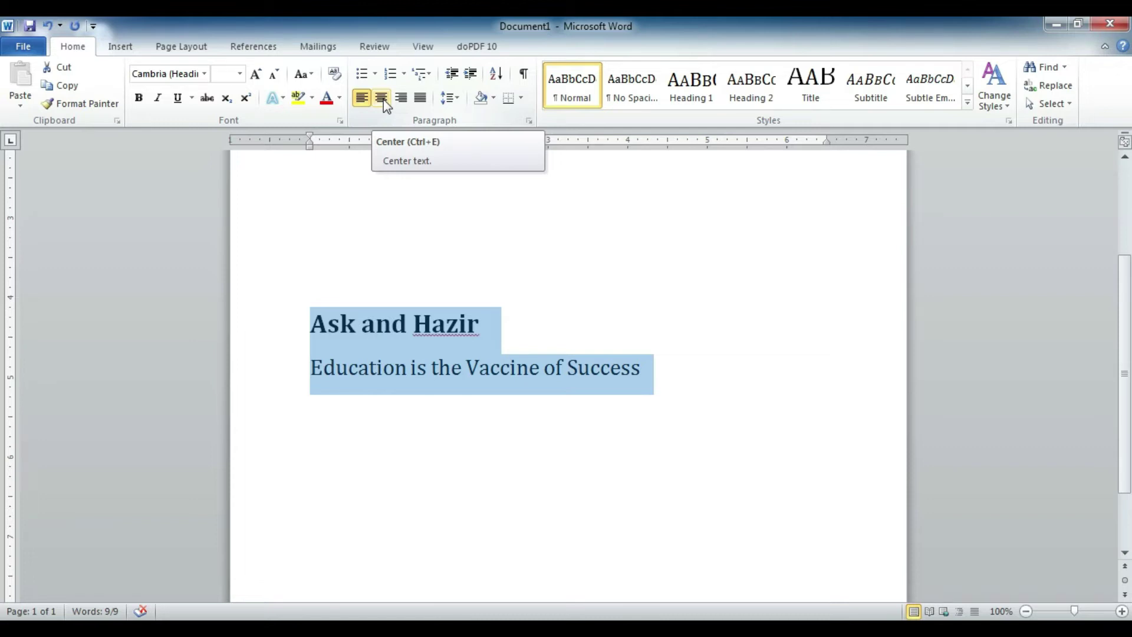
click(382, 98)
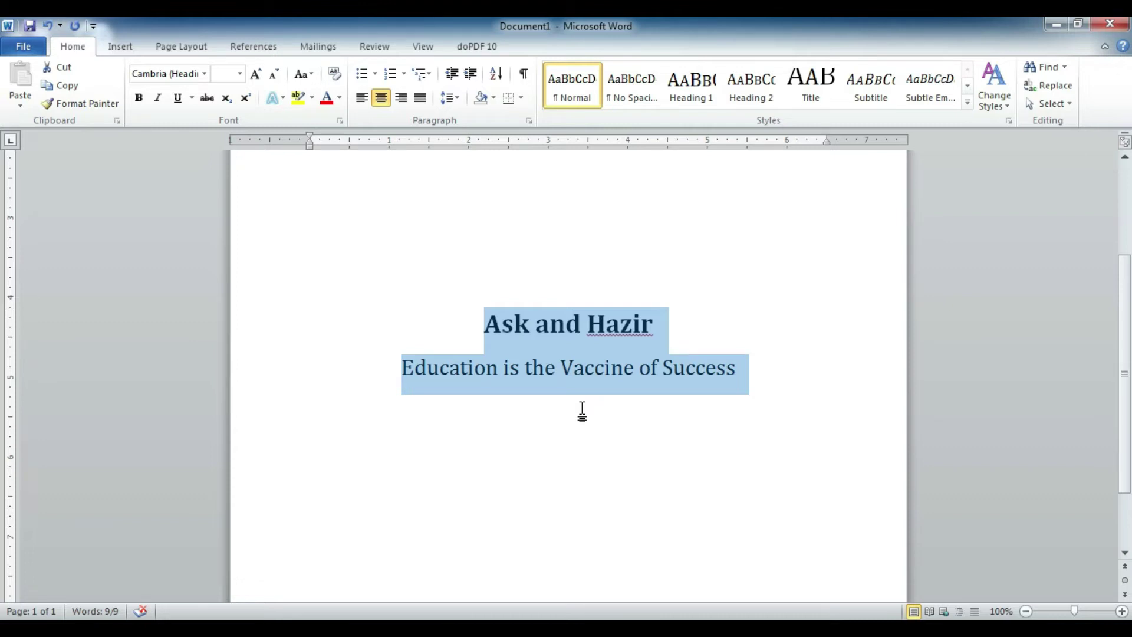
click(402, 98)
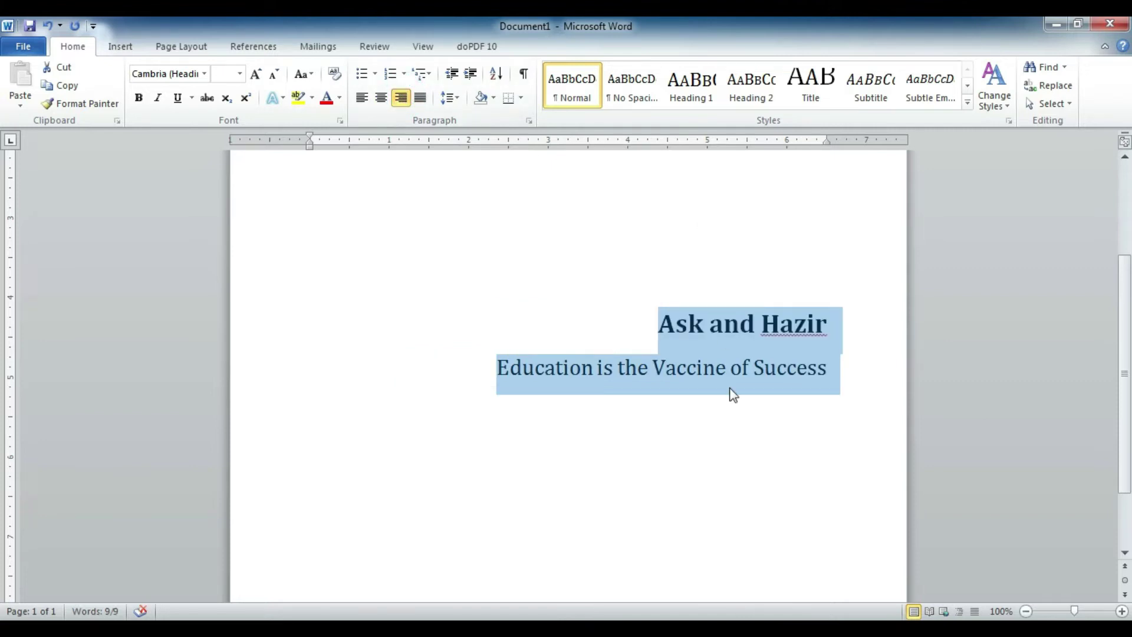
click(361, 97)
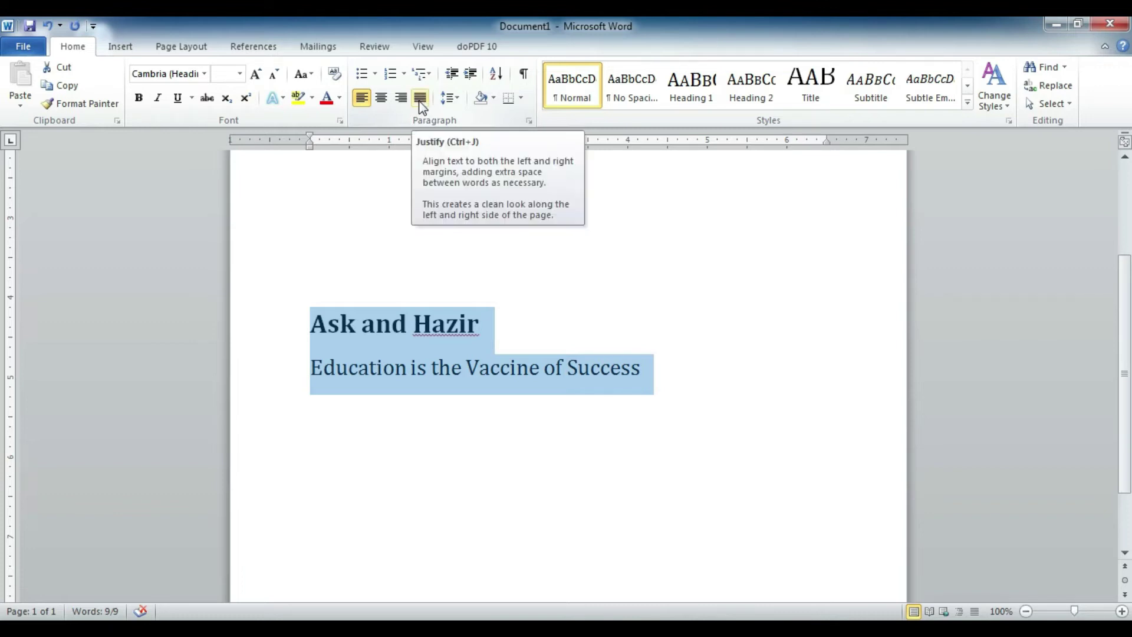
click(419, 99)
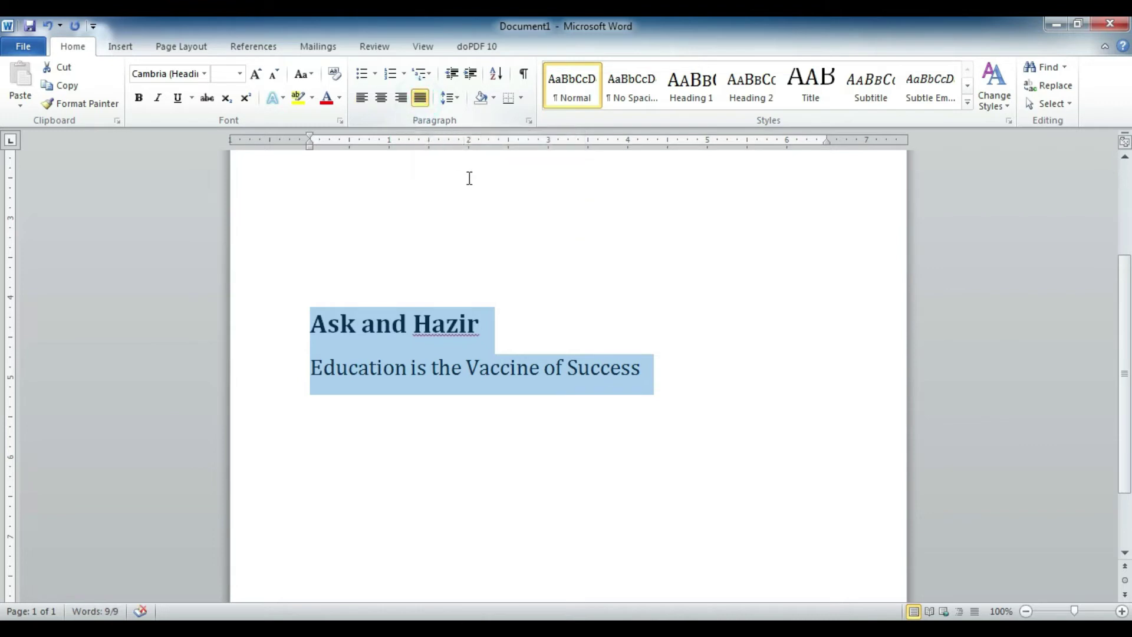
click(362, 97)
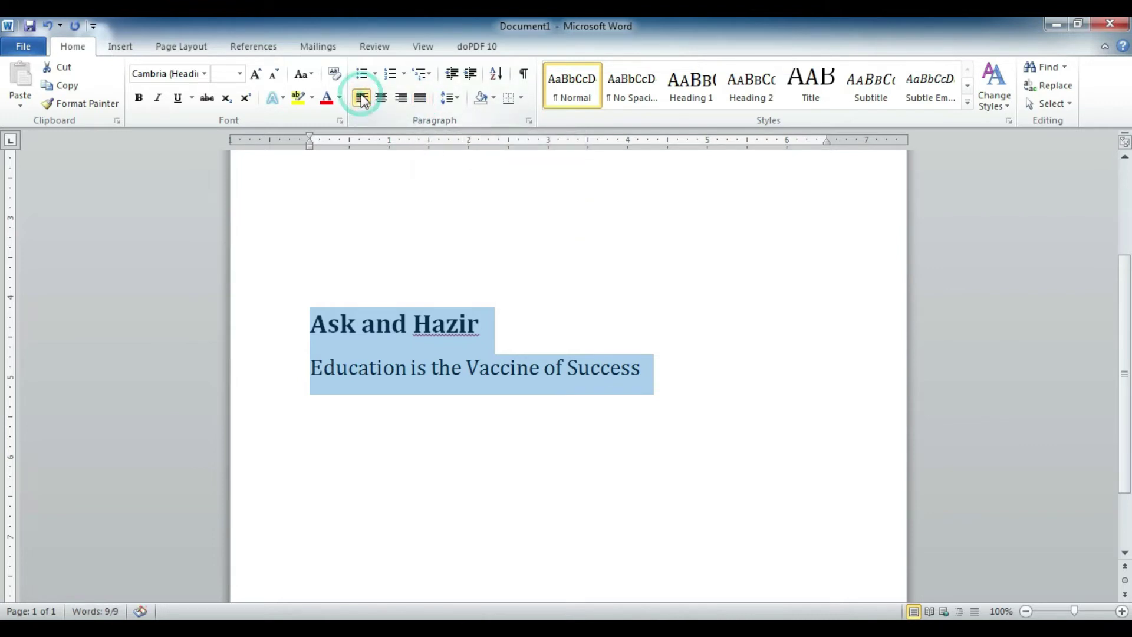
click(457, 249)
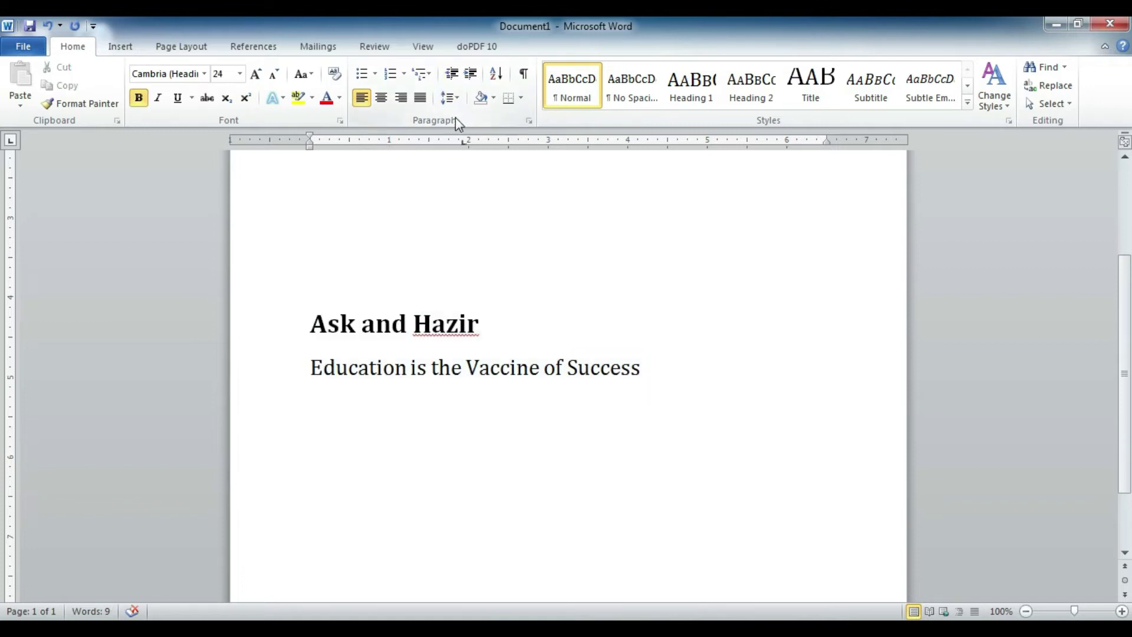
click(363, 348)
key(ctrl+a)
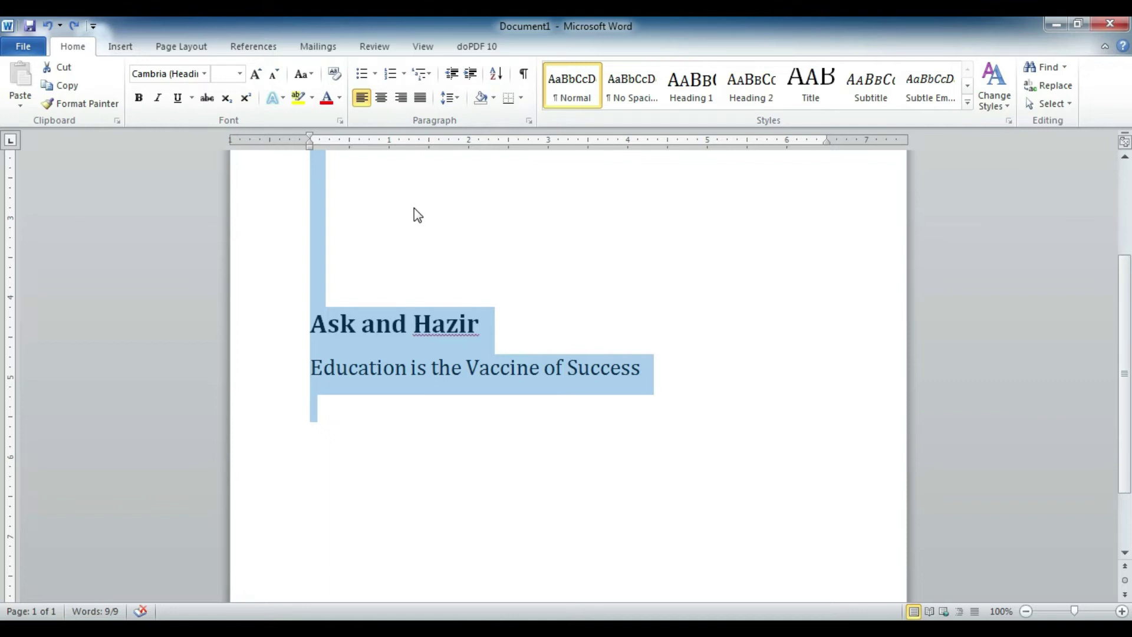
click(458, 102)
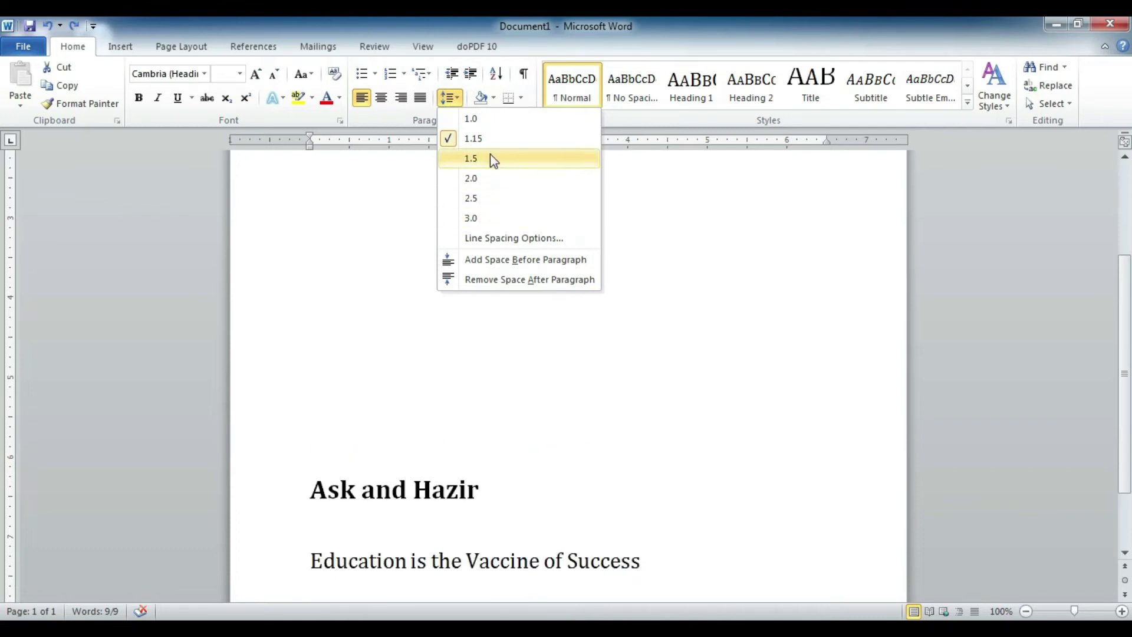
click(693, 254)
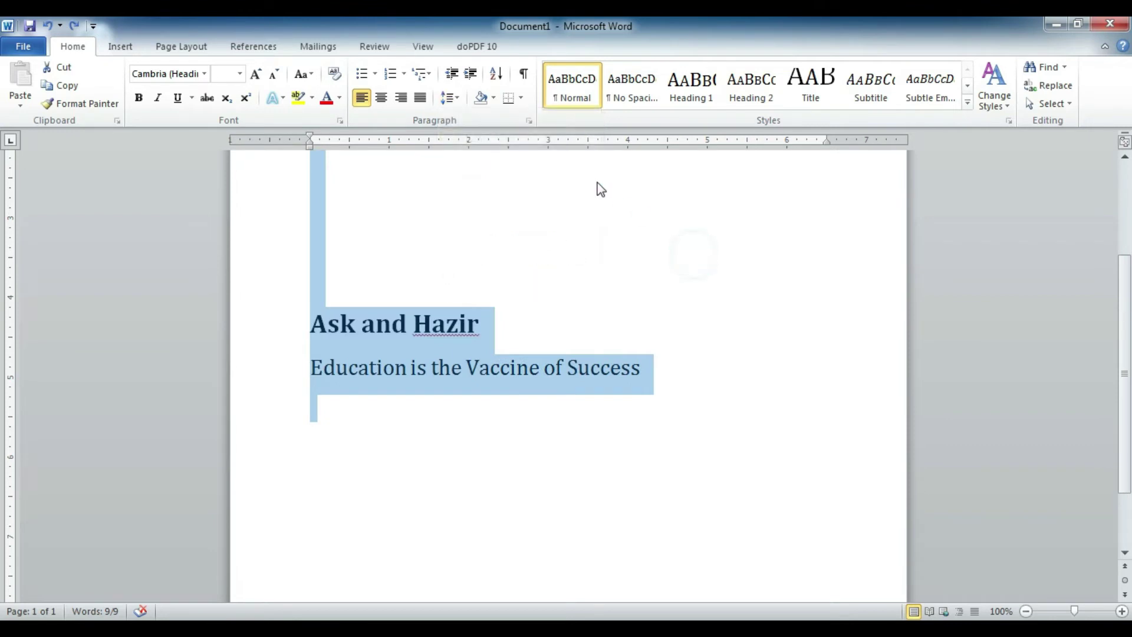
Open the Shading palette and close it without choosing a colour
click(494, 99)
click(494, 99)
click(493, 99)
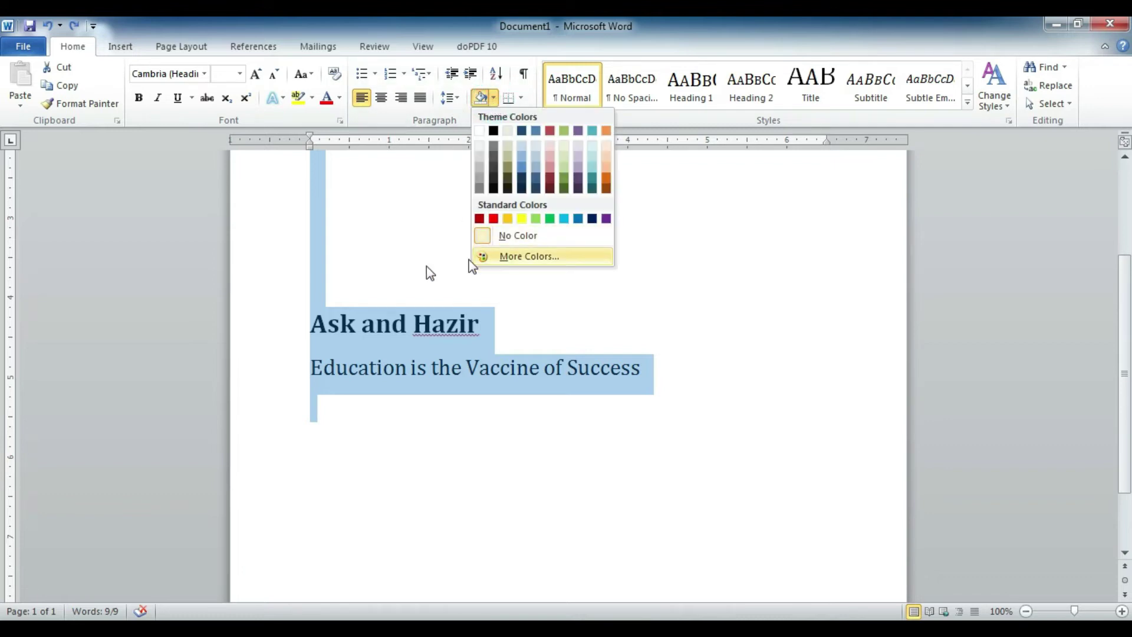
click(396, 280)
click(338, 352)
Try blue shading behind the 'Ask and Hazir' heading, remove it, and show border options
click(310, 323)
drag(310, 323, 498, 318)
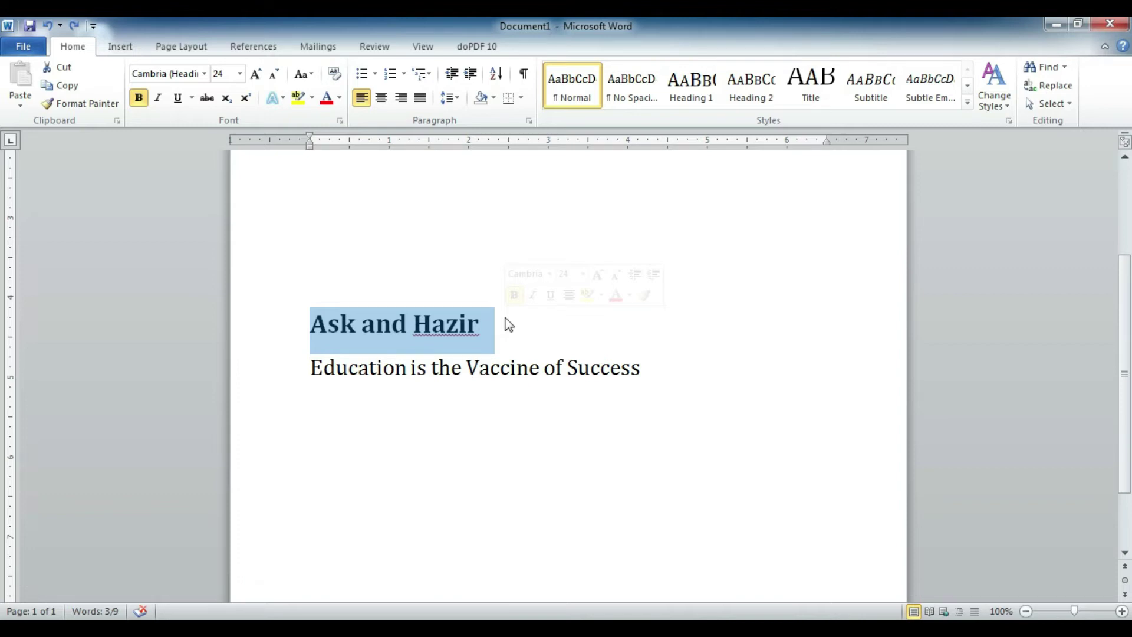
click(494, 98)
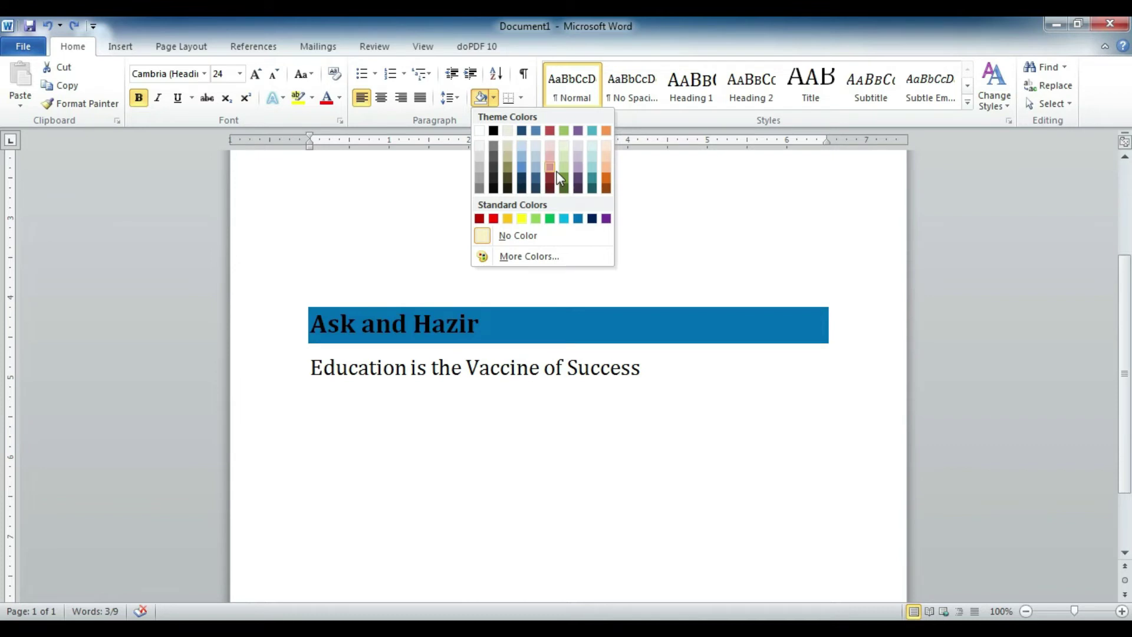
click(526, 176)
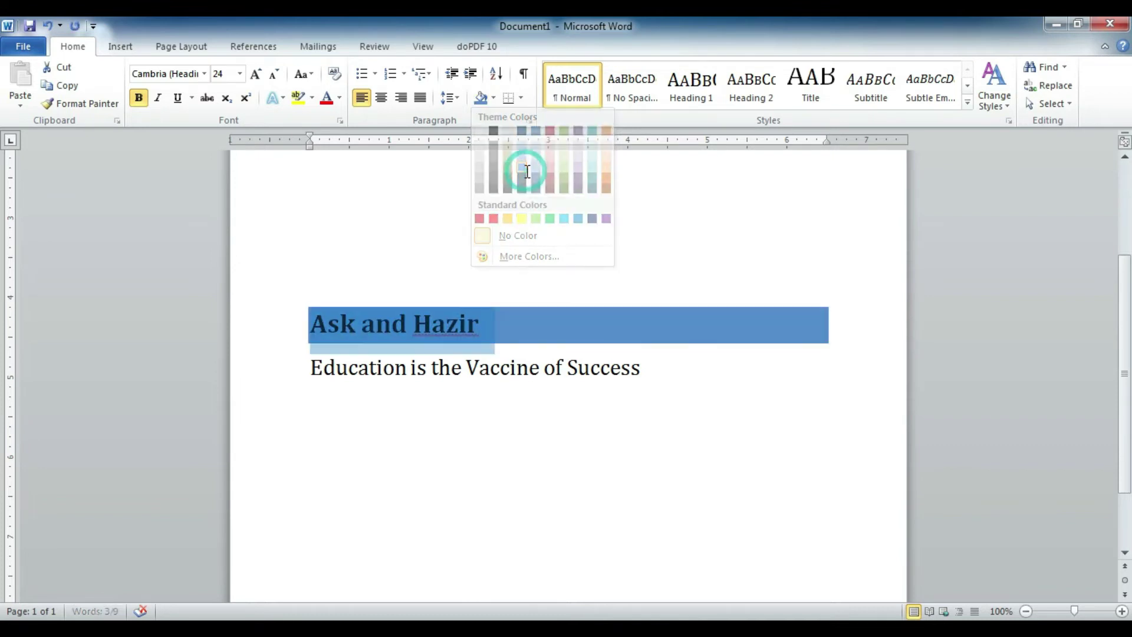
click(527, 335)
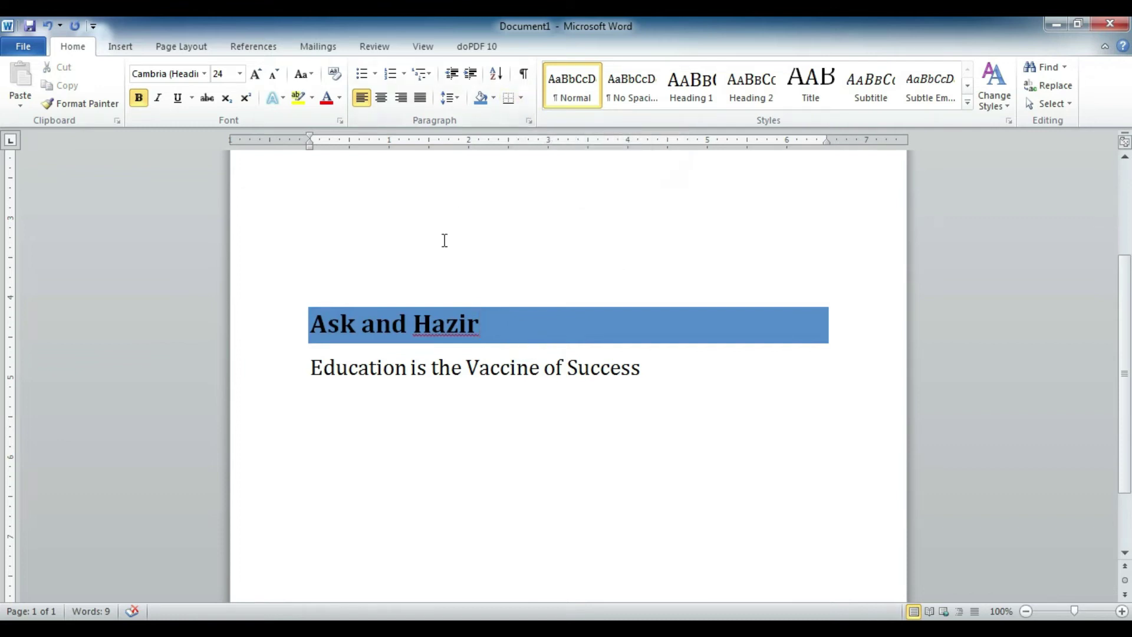
key(shift+Home)
click(521, 98)
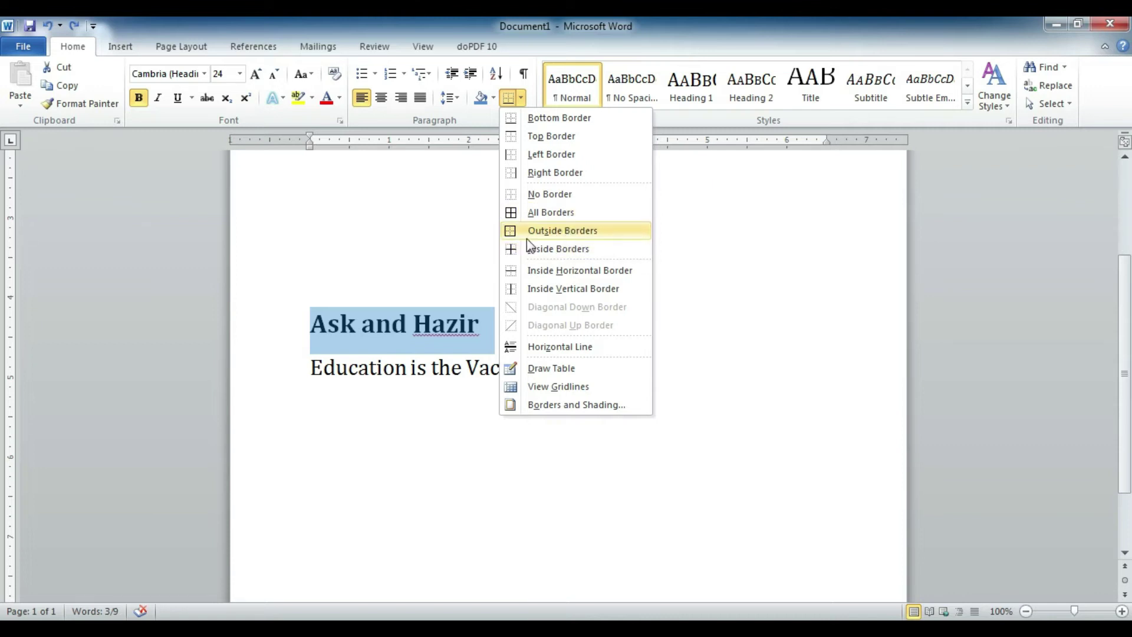
Frame the 'Ask and Hazir' heading with Outside Borders
click(568, 231)
click(469, 450)
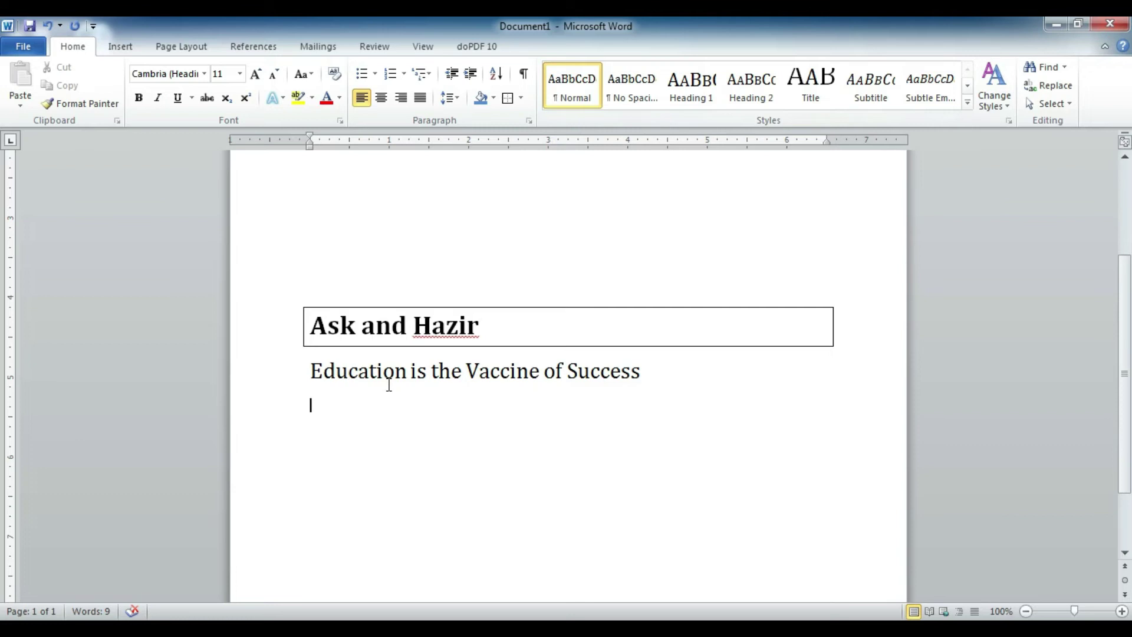
Apply the Title quick style to the heading and tagline, then browse the full Styles gallery
drag(311, 325, 510, 372)
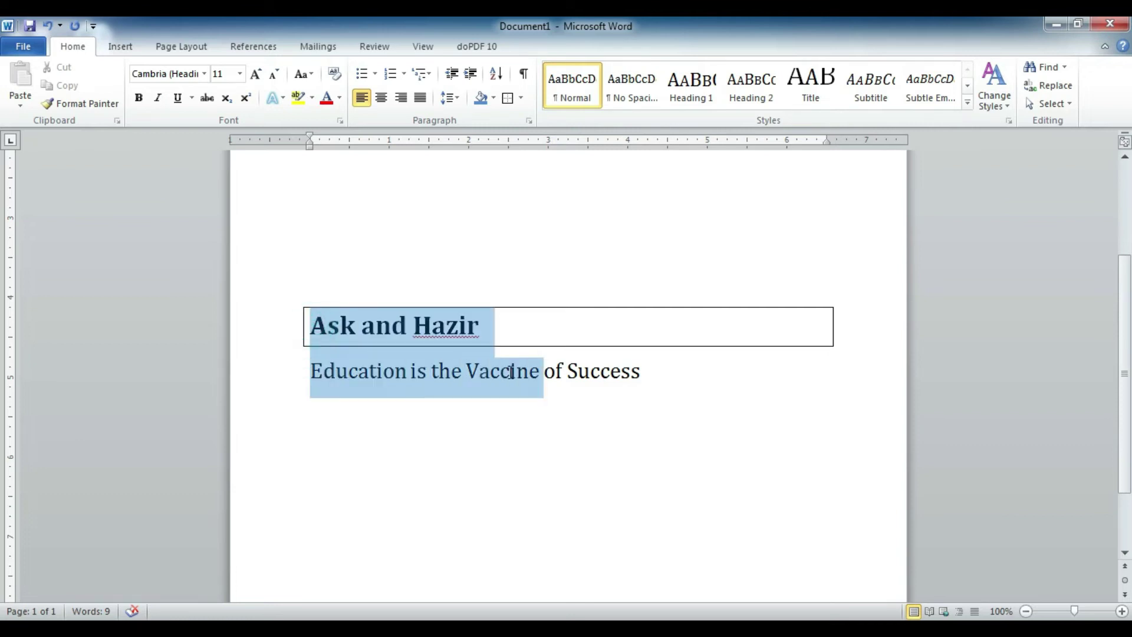
key(shift+Right)
key(shift+Right)
key(shift+Right)
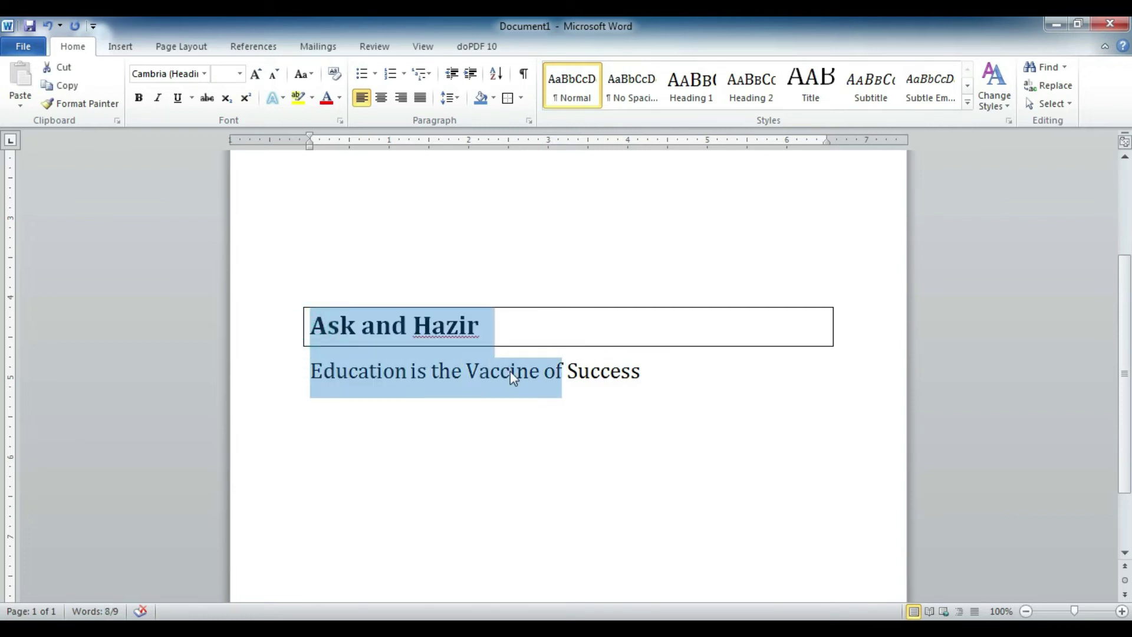
key(shift+Right)
key(shift+Right)
key(shift+Right)
key(shift+Right)
key(shift+Right)
key(shift+Right)
key(shift+Right)
key(shift+Right)
key(shift+Right)
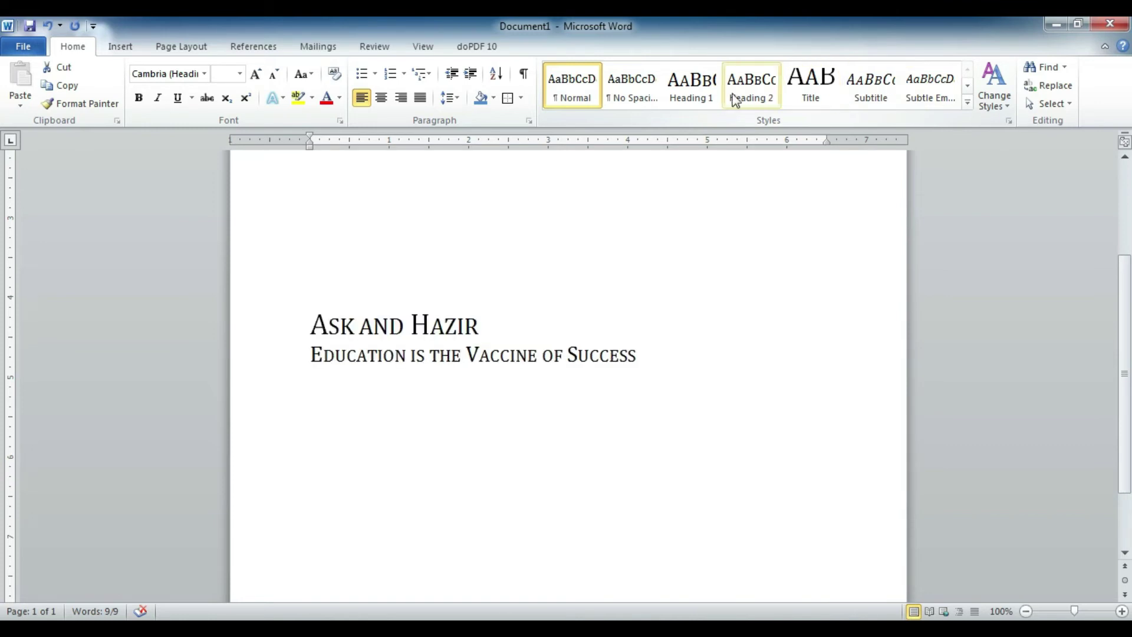
click(812, 99)
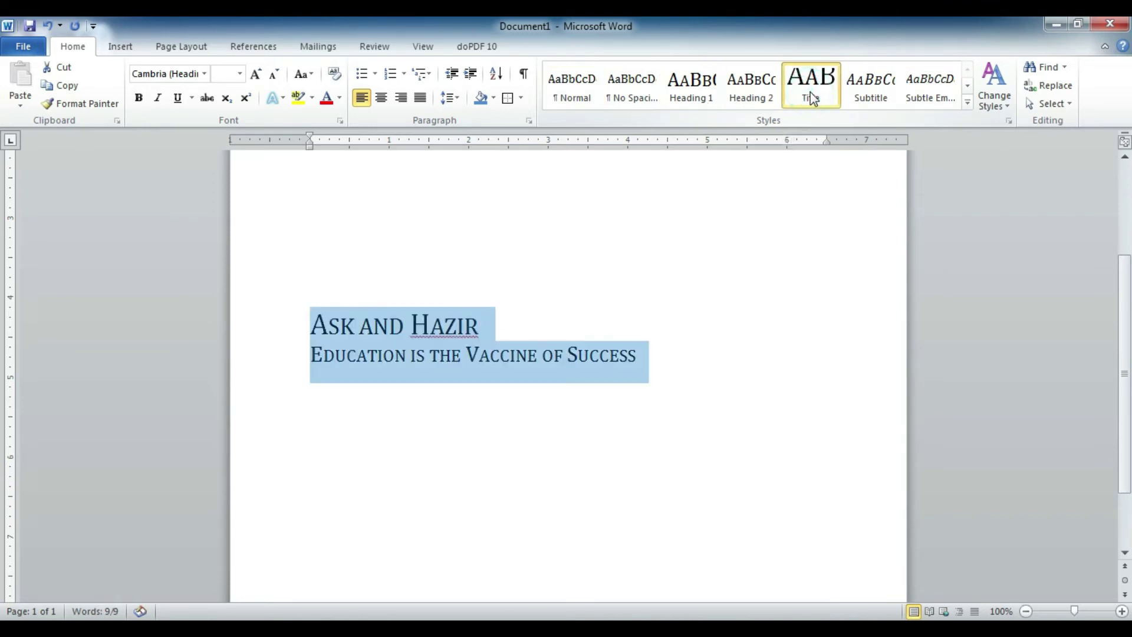
click(508, 425)
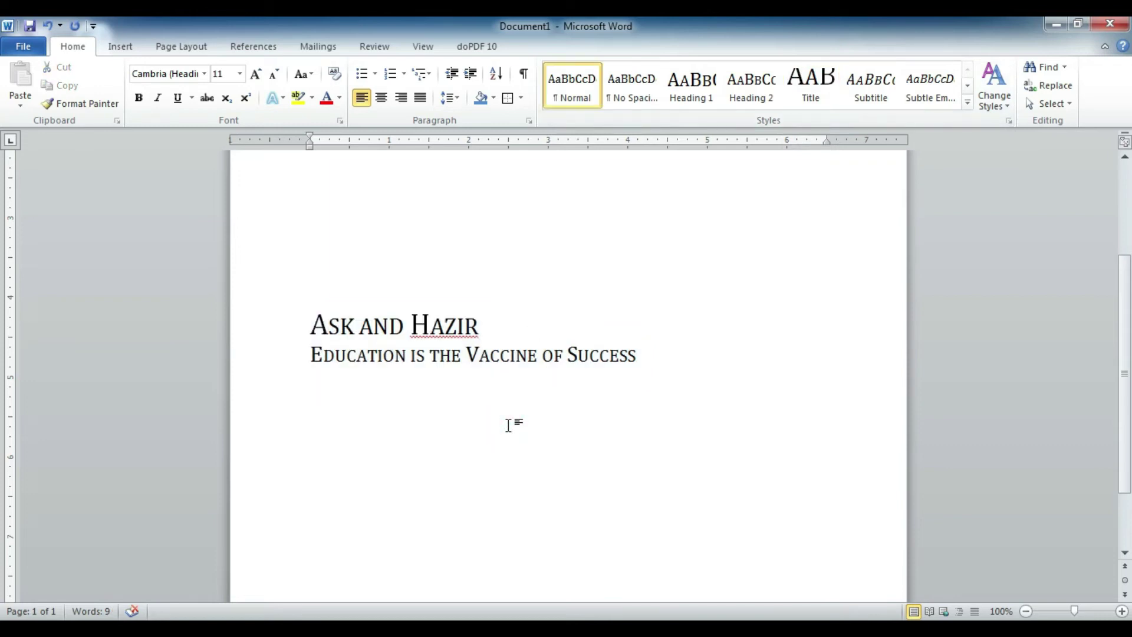
click(967, 104)
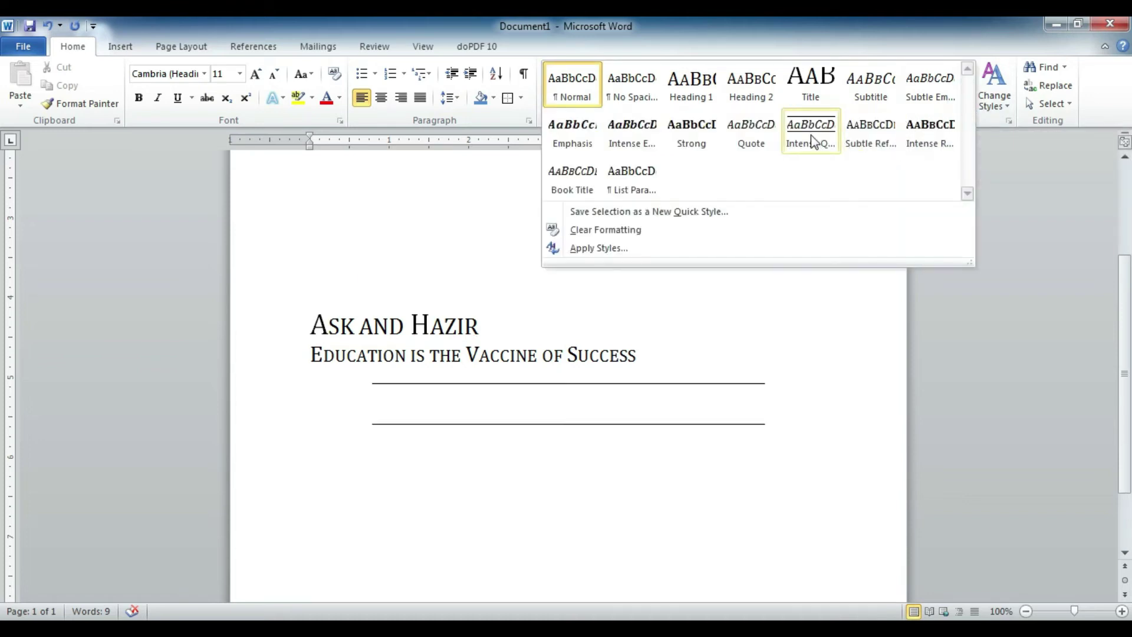
click(700, 422)
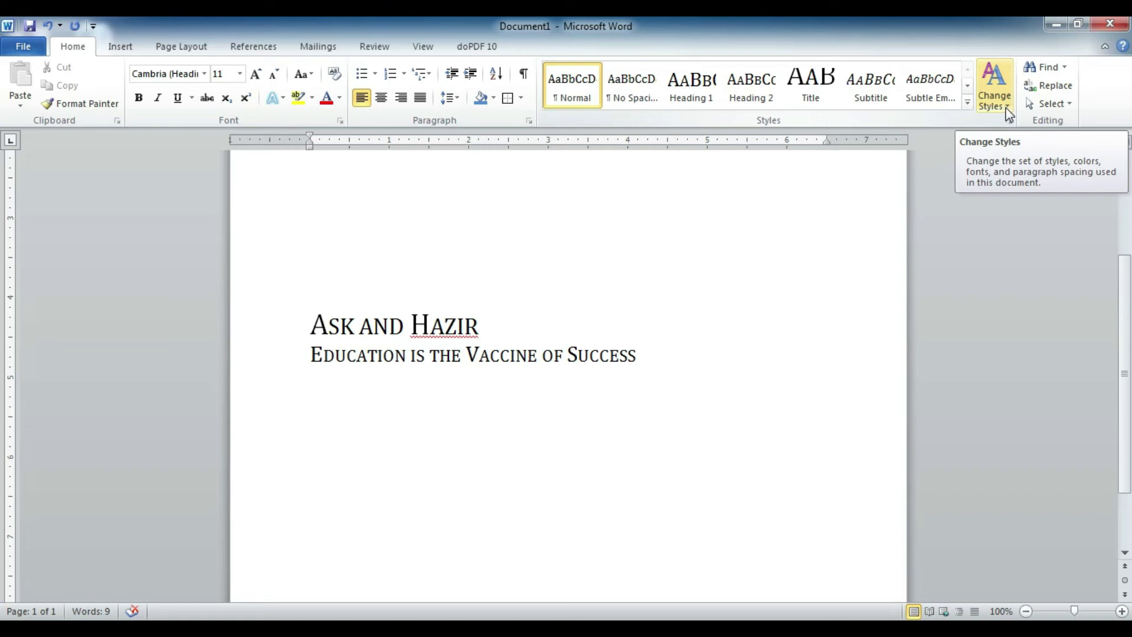
click(1006, 108)
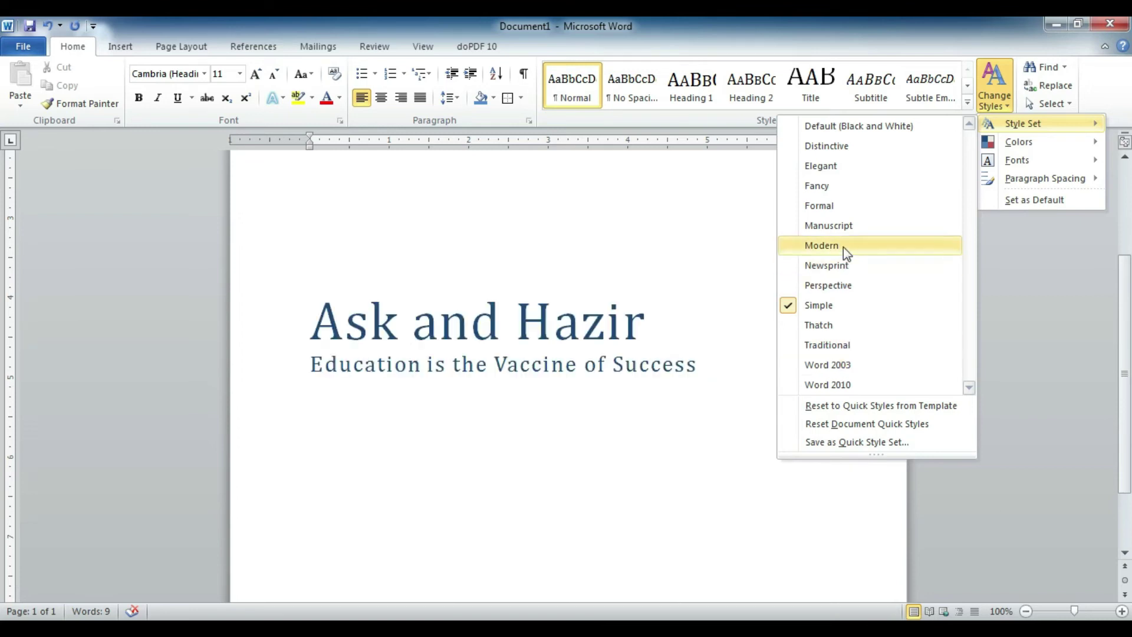
click(843, 265)
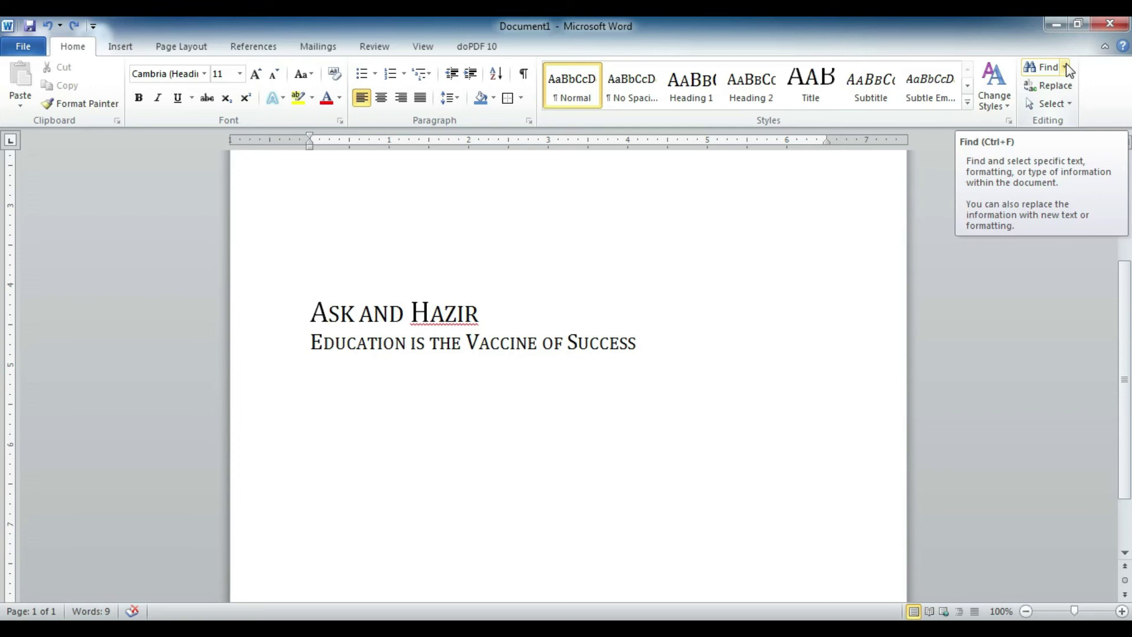
click(1065, 65)
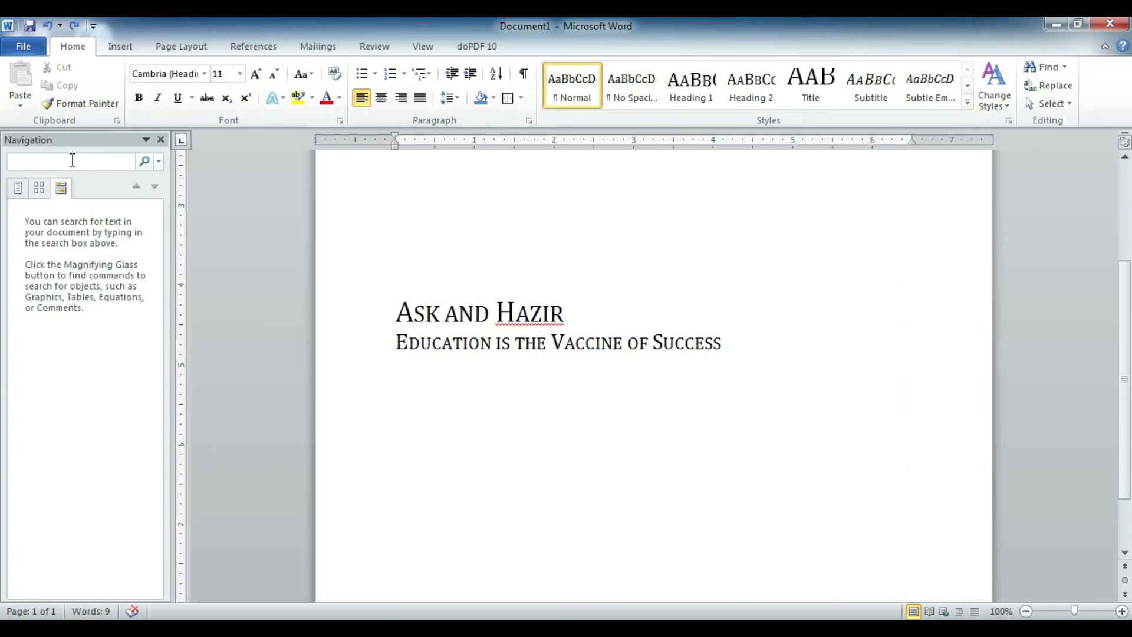
text(Suc)
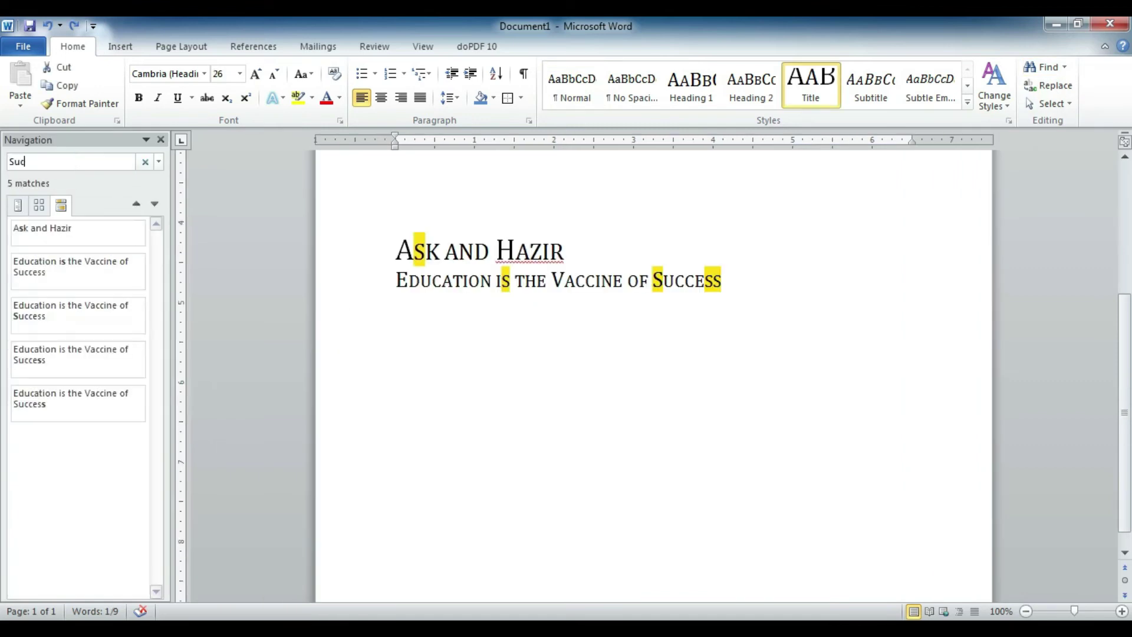
text(cess)
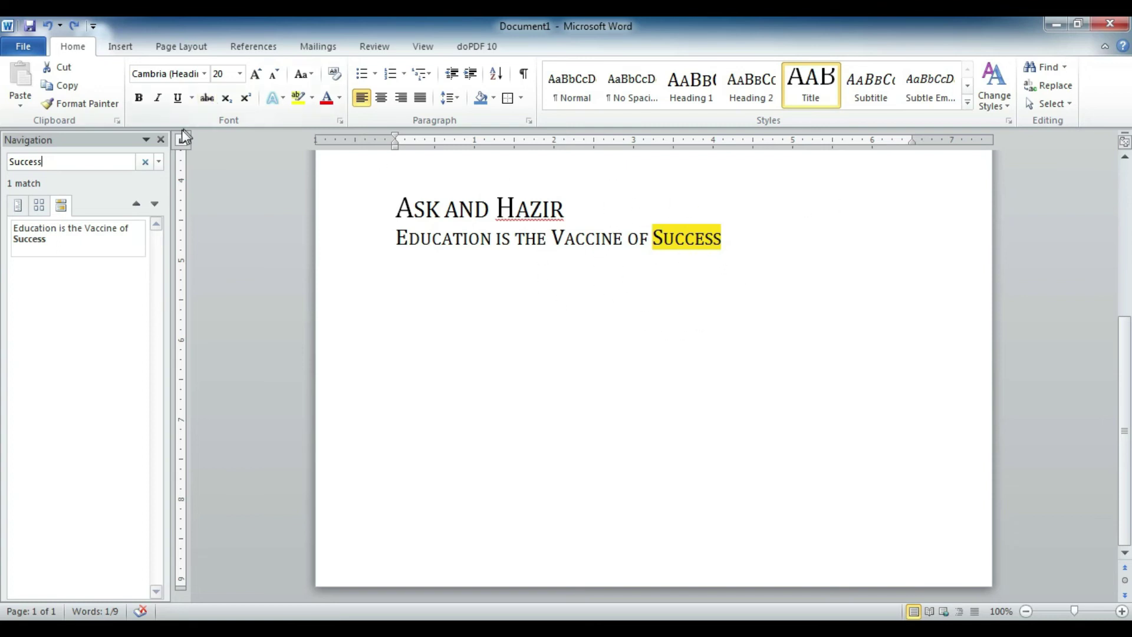
click(161, 139)
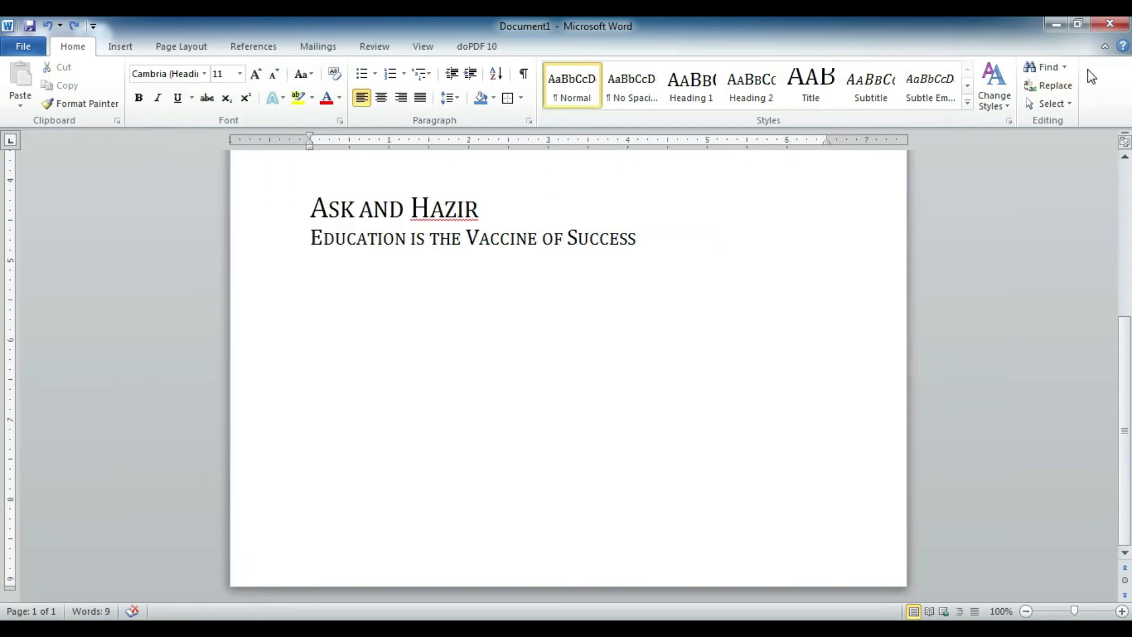
Replace all occurrences of 'Success' with 'Victory' using Find and Replace
click(1052, 86)
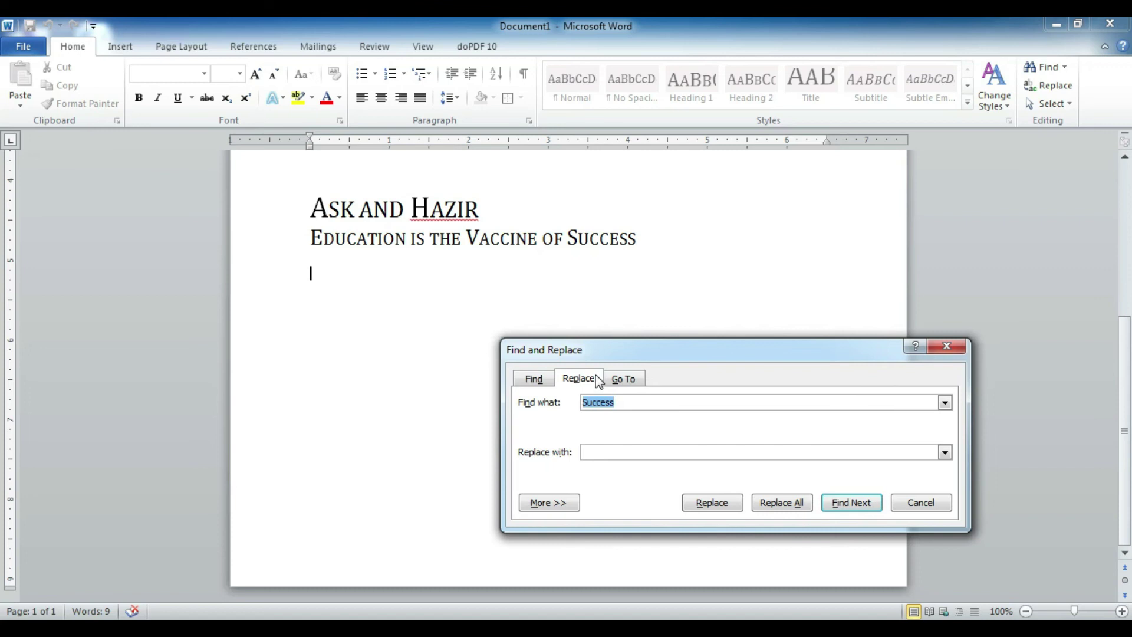
drag(640, 401, 582, 408)
text(Success)
drag(621, 451, 554, 449)
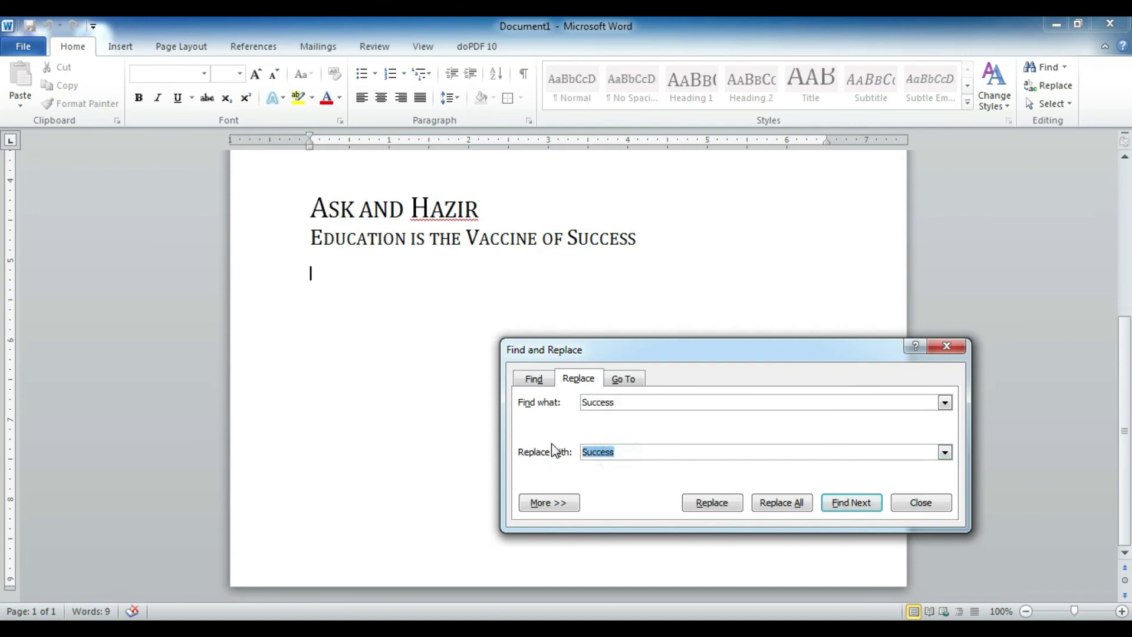
text(Victo)
text(ry)
click(756, 514)
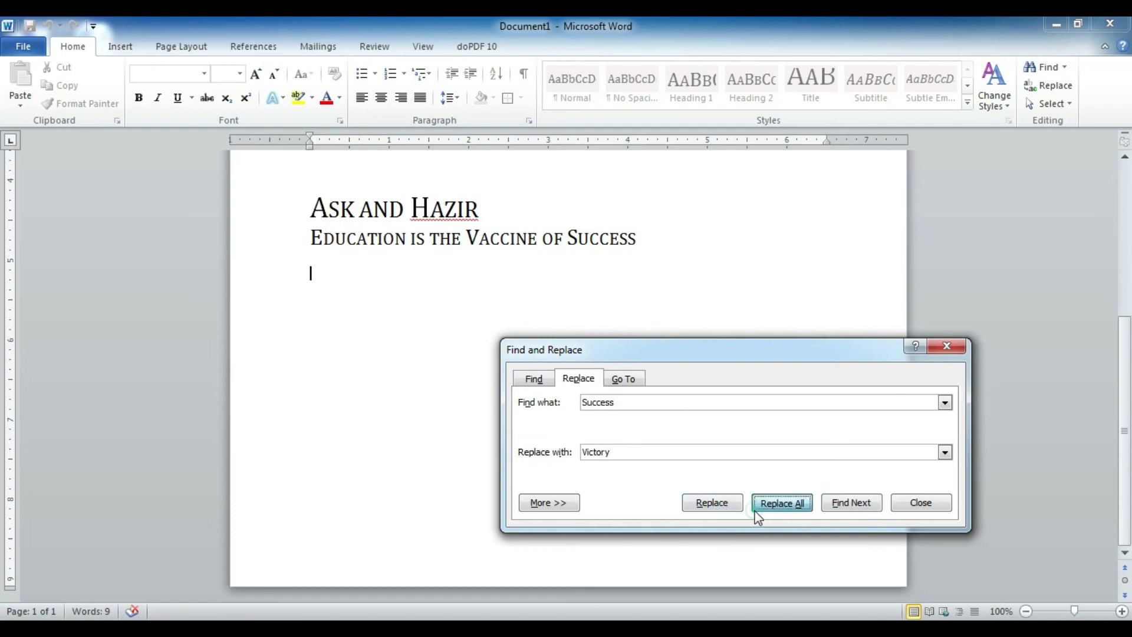
click(543, 371)
text(Victory)
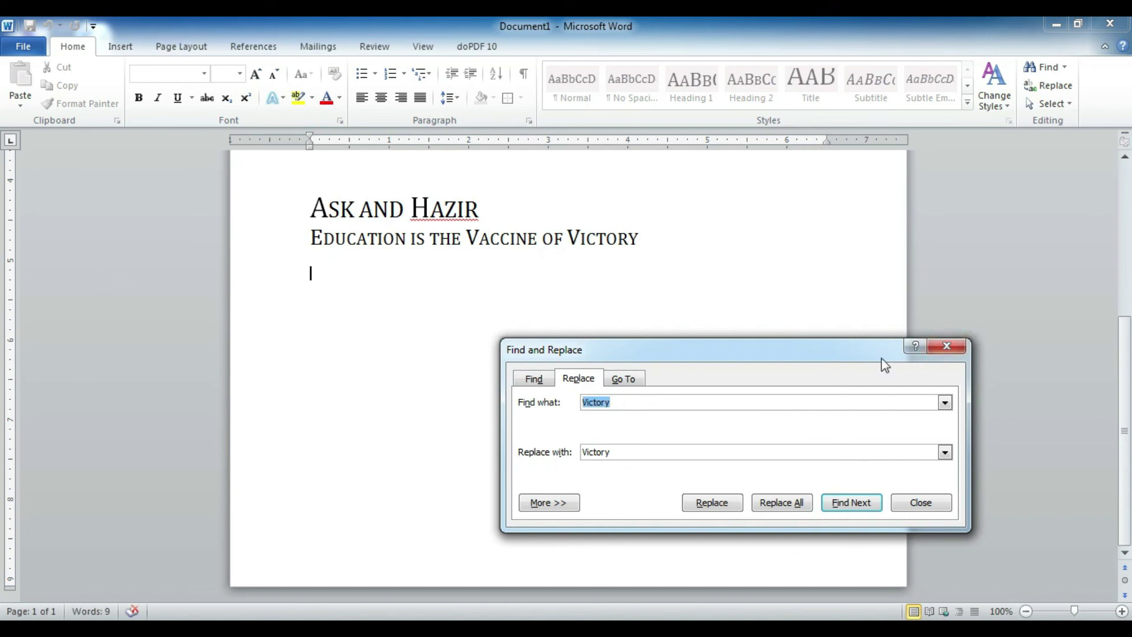
Replace every 'Victory' with 'Success' to restore the original tagline
click(948, 347)
click(646, 451)
drag(627, 402, 553, 406)
text(Victory)
drag(610, 451, 576, 454)
text(Success)
click(769, 502)
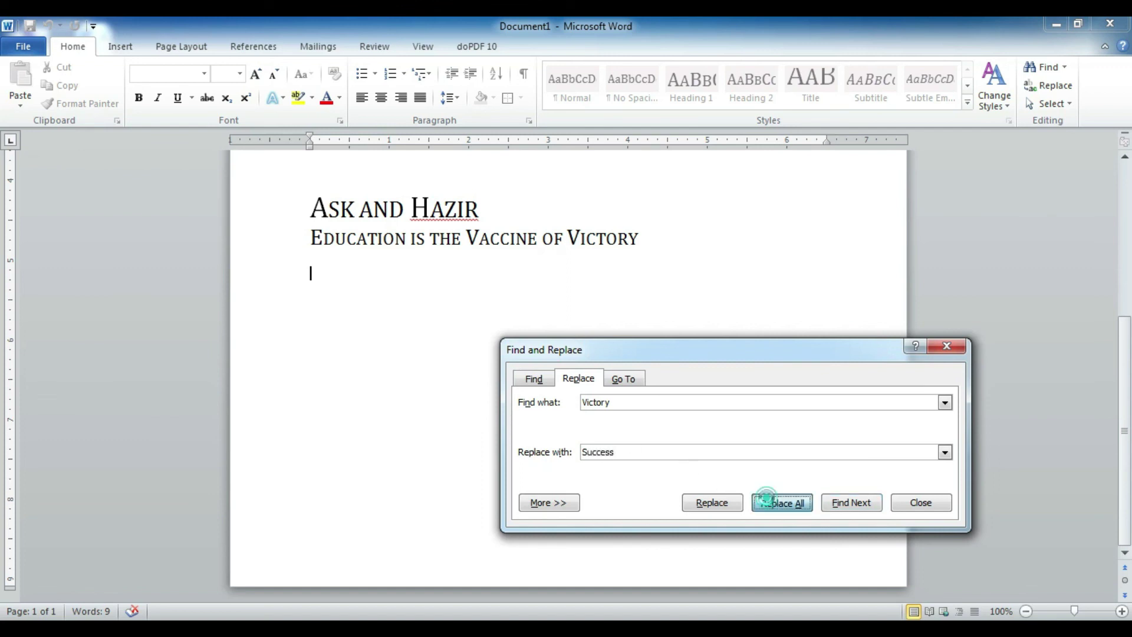
click(553, 370)
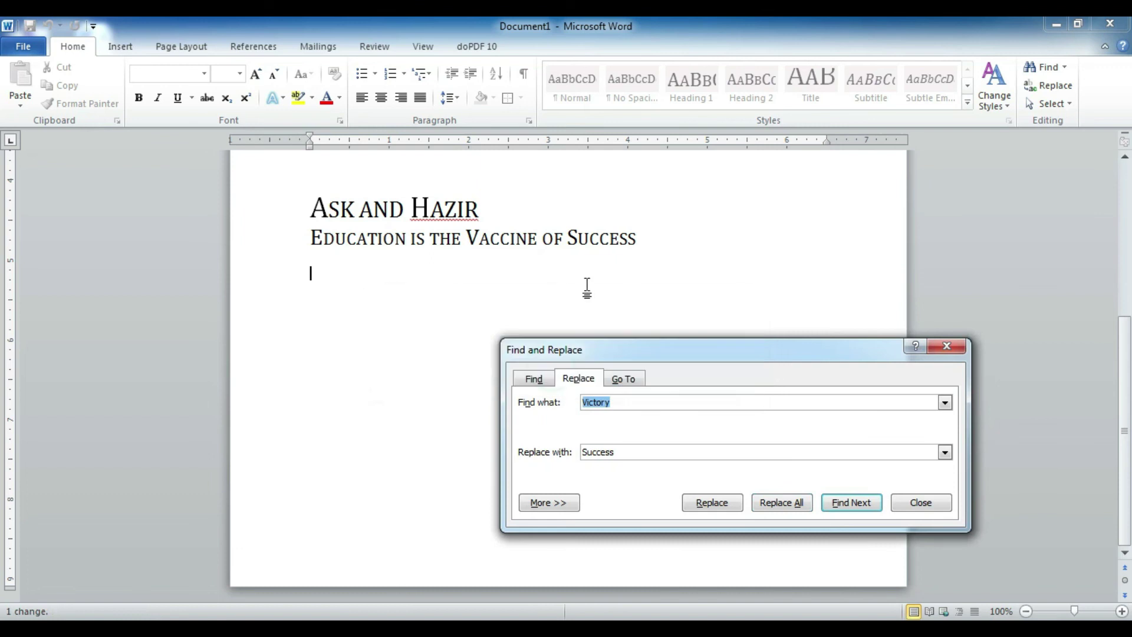